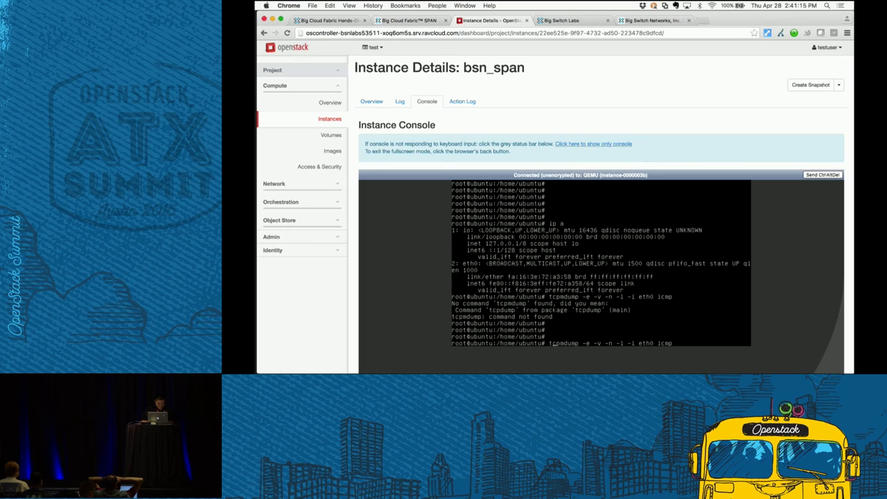
Correct the misspelled command and run "tcpdump -e -v -n -l -i eth0 icmp" in the bsn_span instance console
key(BackSpace)
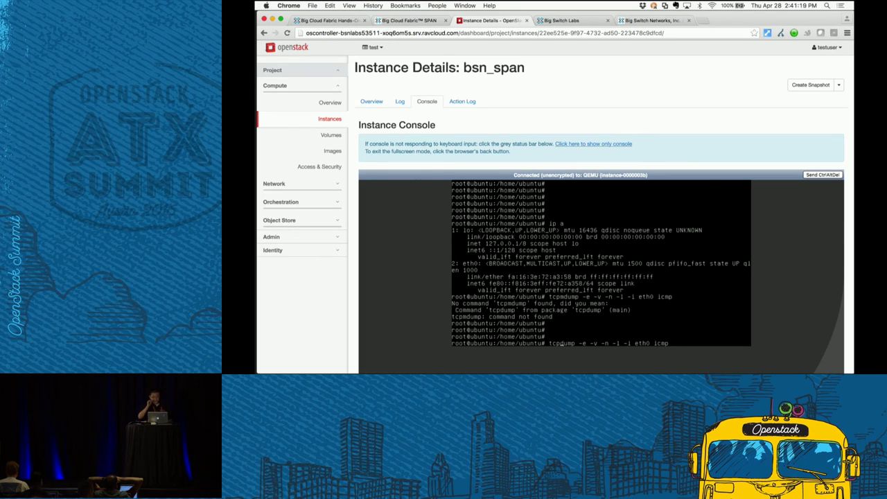
key(Return)
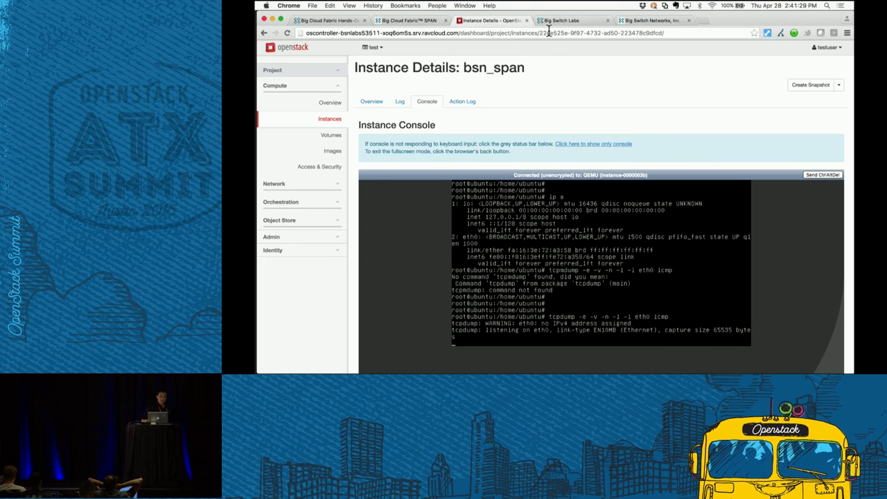
click(414, 20)
click(490, 20)
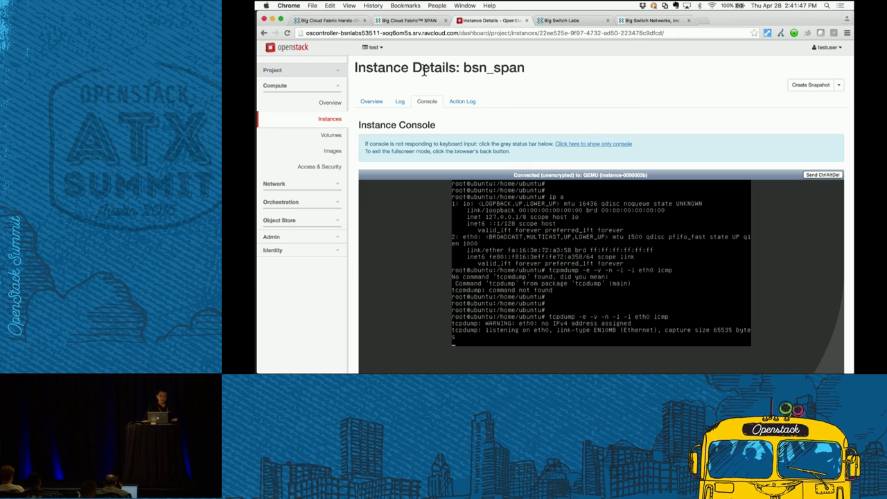
Look up the binding host and port ID of the bsn_span network's port in the OpenStack admin networks
click(312, 239)
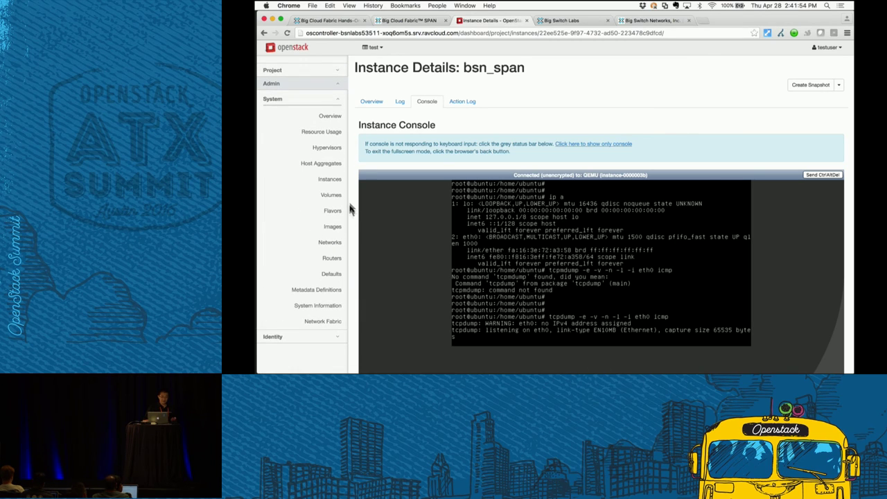
click(333, 244)
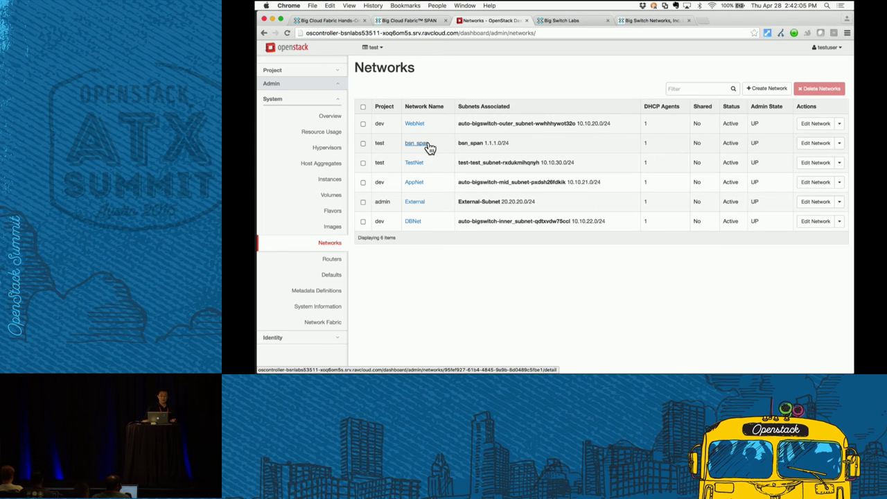
click(418, 143)
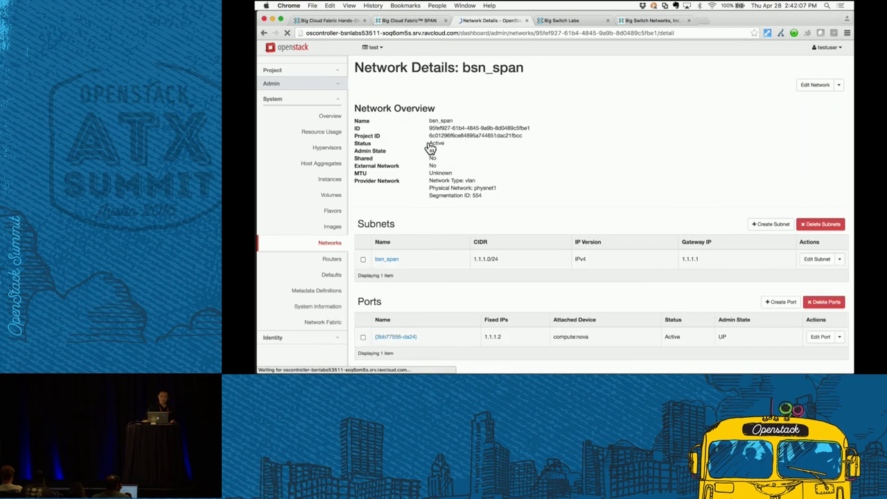
scroll(430, 147, down, 3)
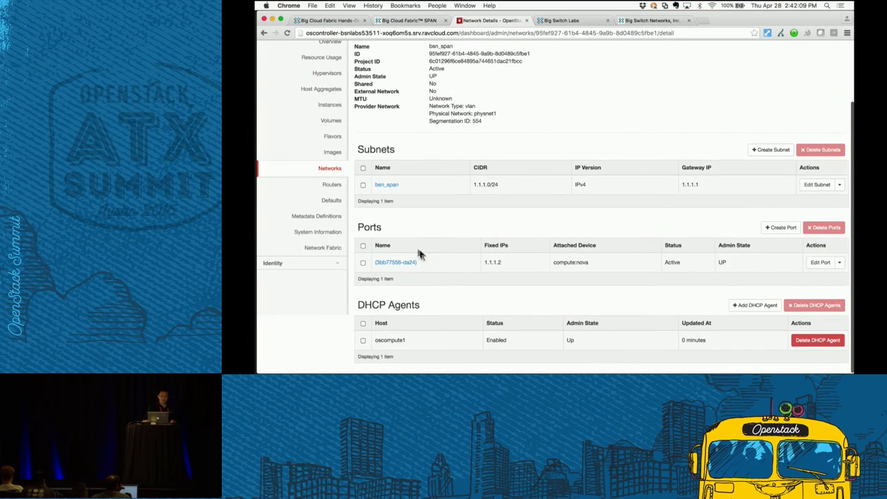
drag(480, 262, 525, 264)
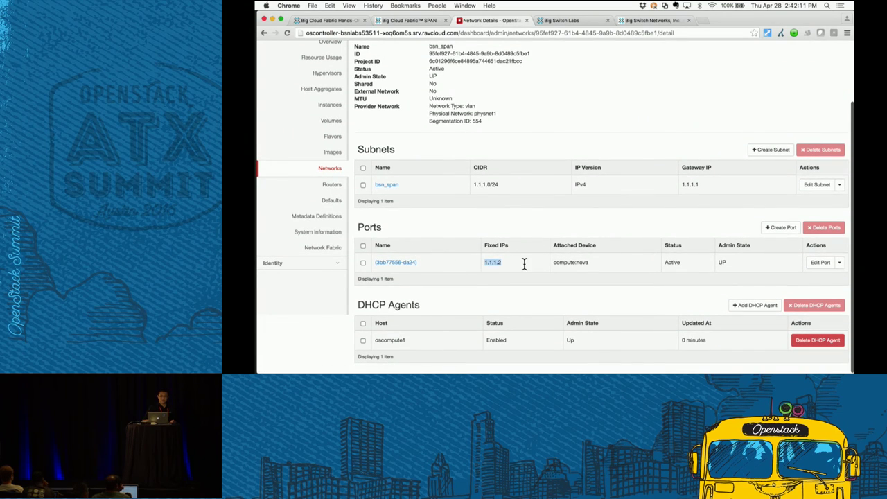
click(409, 264)
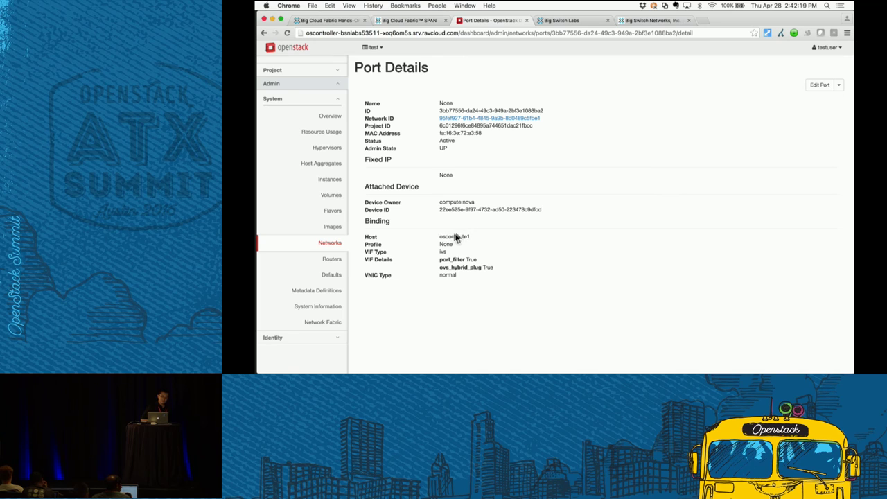
drag(440, 236, 474, 235)
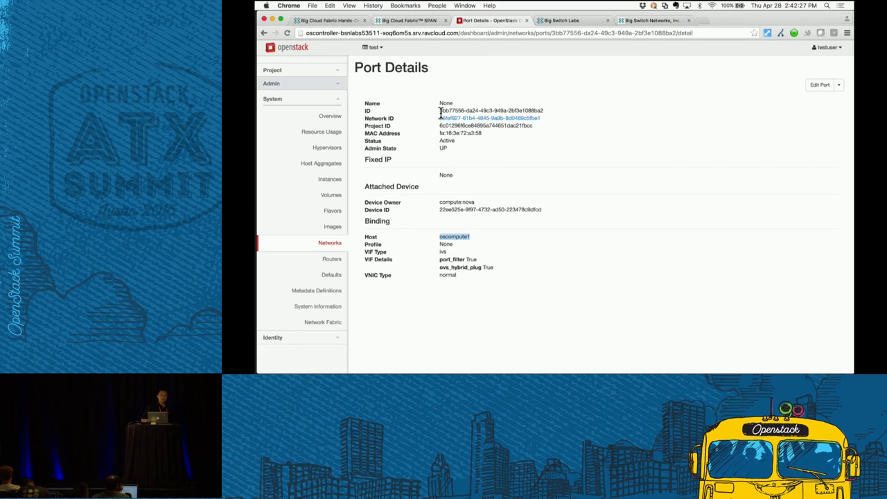
drag(439, 111, 458, 112)
In Big Cloud Fabric, assign virtual switch oscompute1 and interface qvo3bb77556-da to the bsn_span2 span interface group and submit it
click(429, 20)
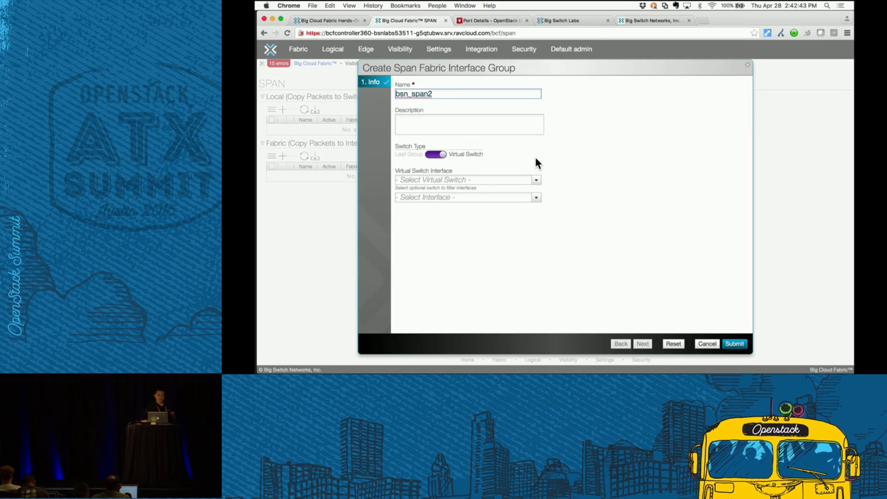
click(538, 181)
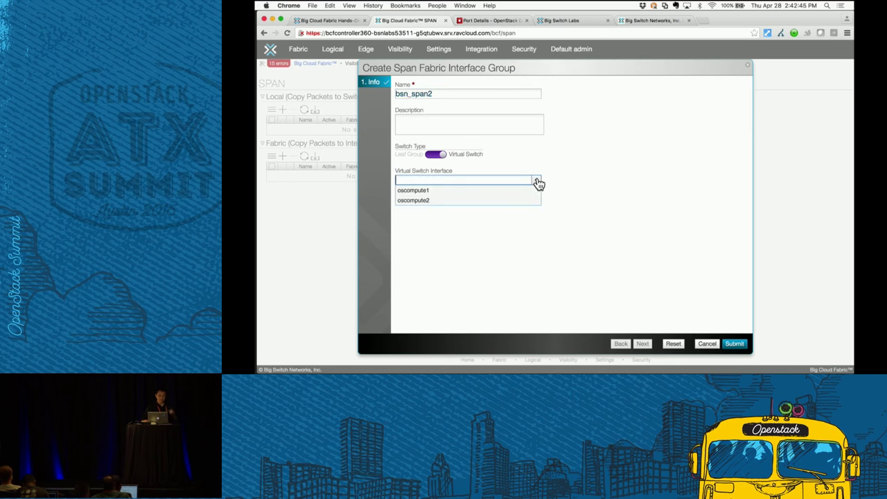
click(521, 194)
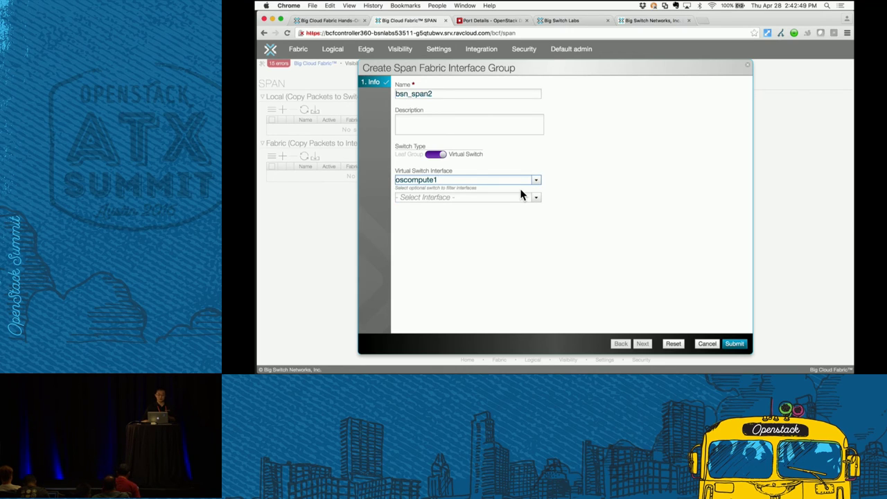
click(537, 201)
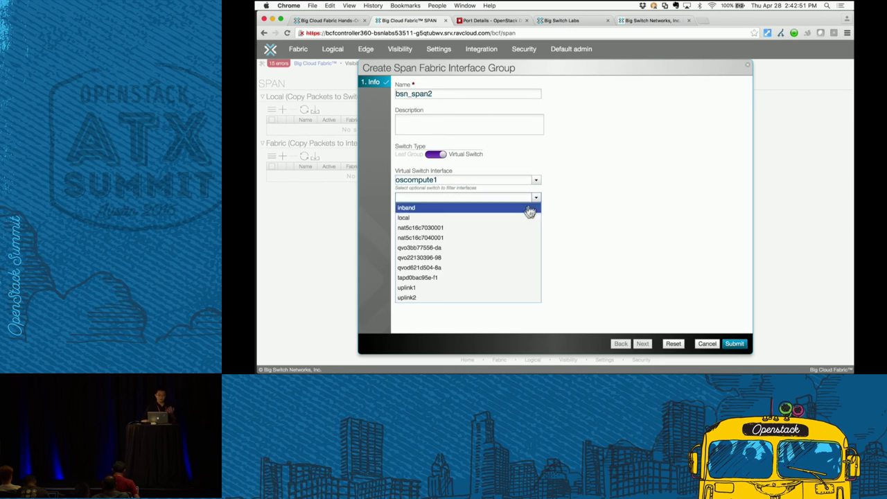
click(483, 248)
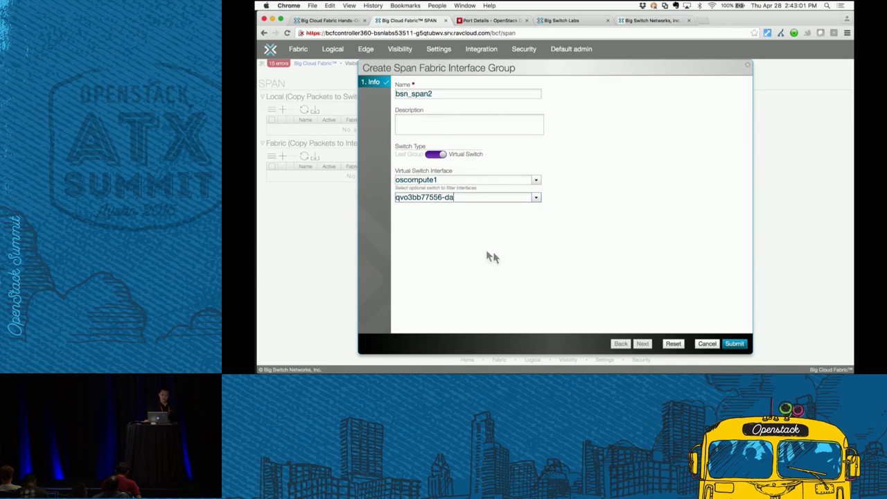
click(733, 344)
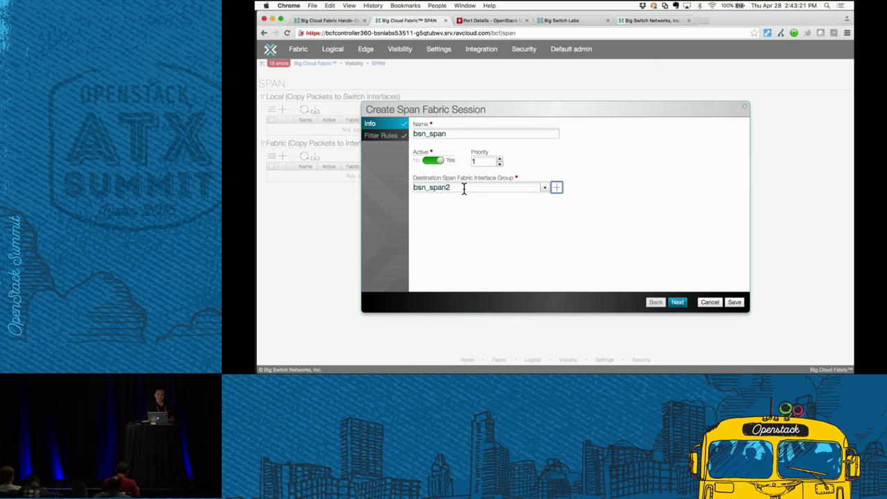
Proceed to the span session's filter rules, start a new filter and look through its tenant choices and remaining fields
click(677, 303)
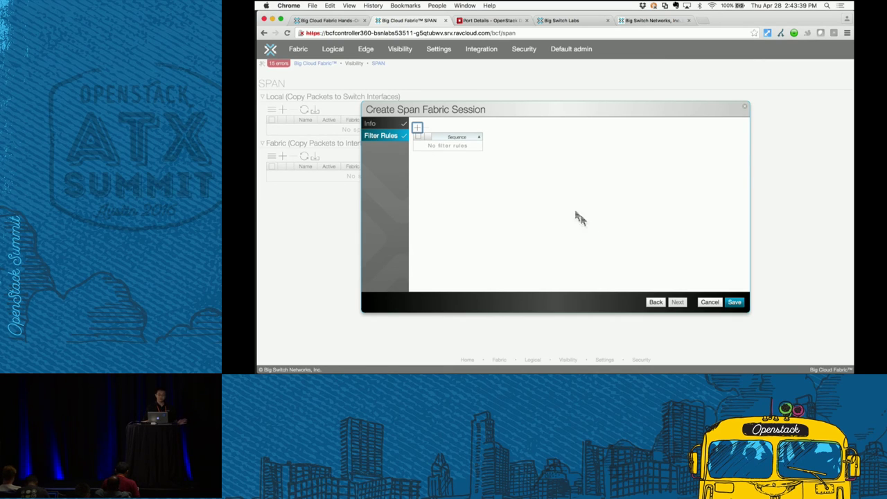
click(416, 130)
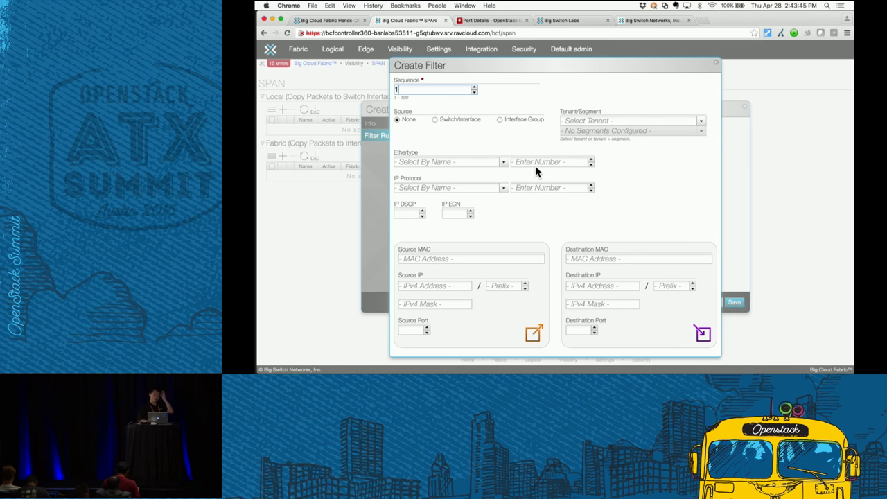
key(Escape)
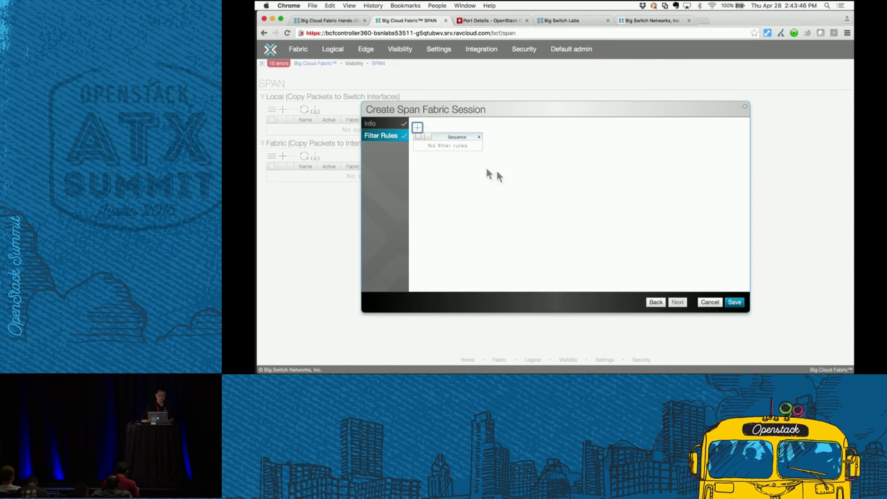
click(416, 129)
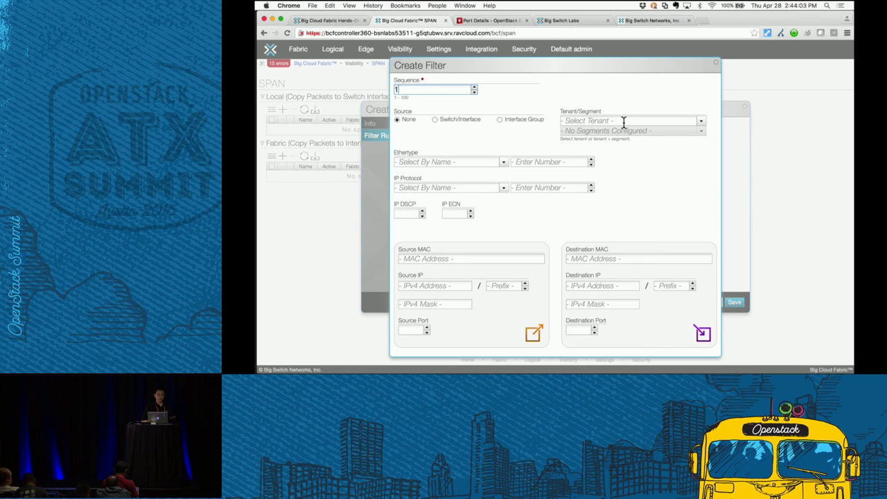
click(701, 124)
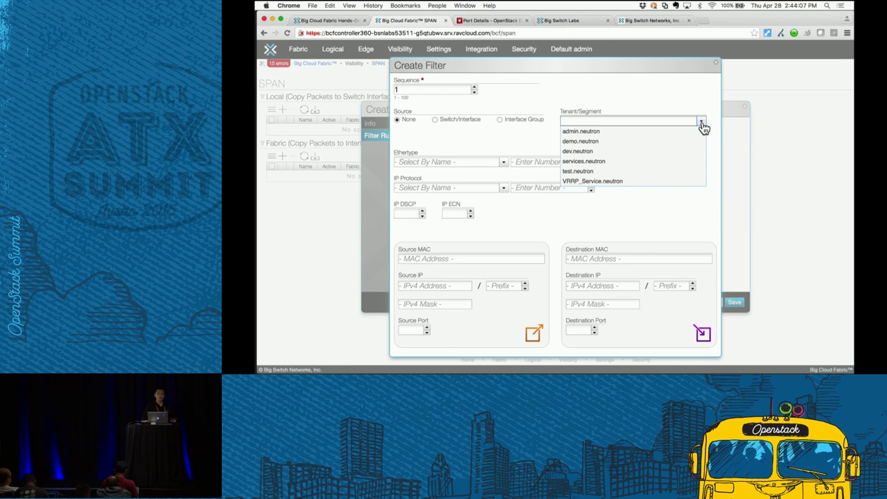
click(702, 125)
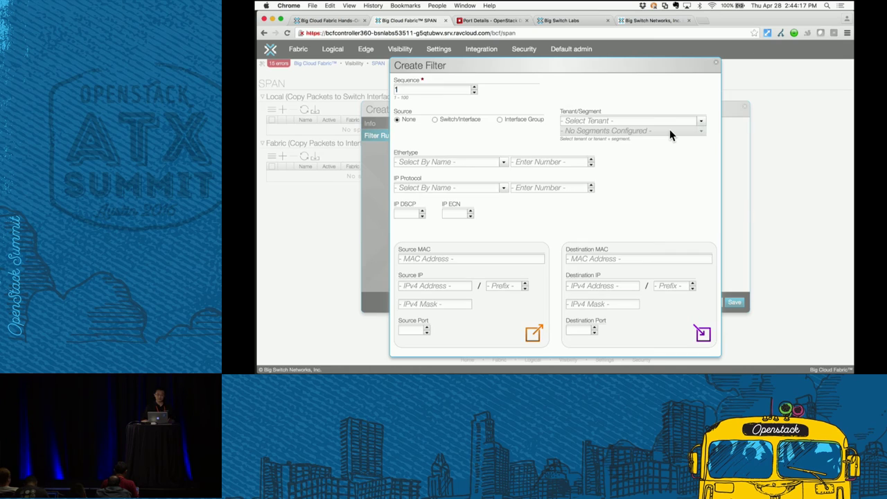
scroll(669, 135, down, 2)
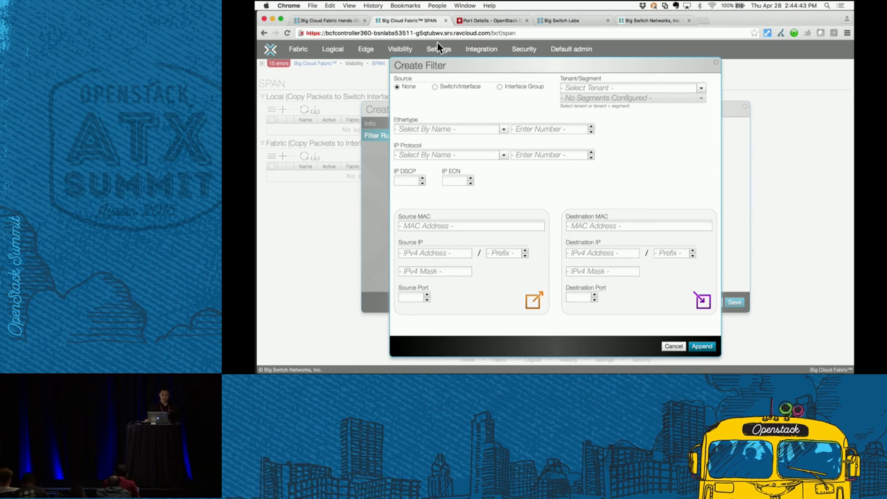
Check the external subnet's address on the Fabric Span slide and return to the filter's destination IP
key(super+Tab)
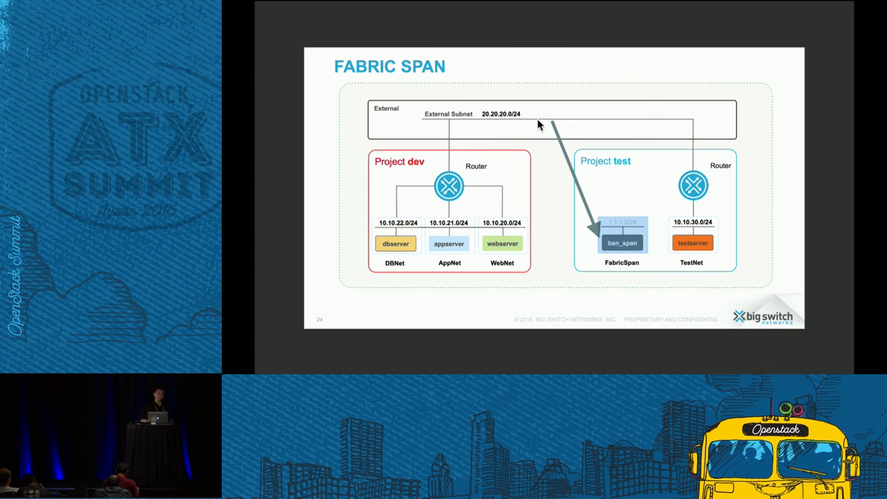
key(super+Tab)
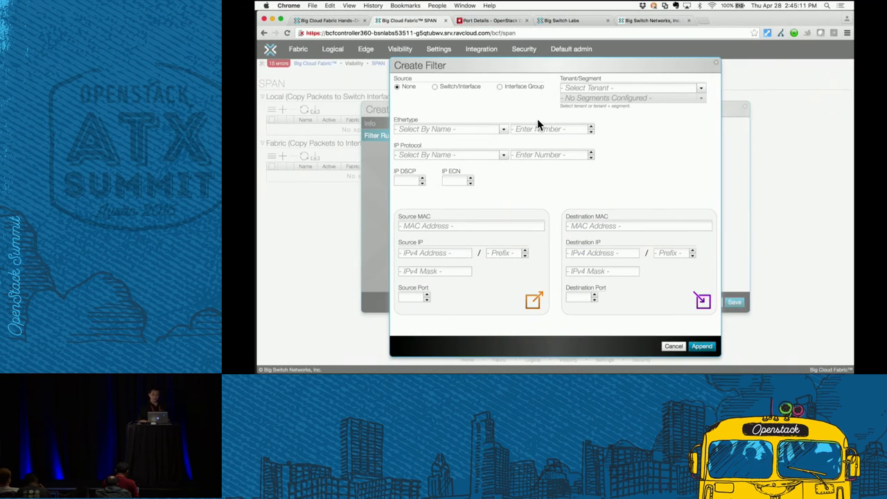
click(604, 254)
key(super+Tab)
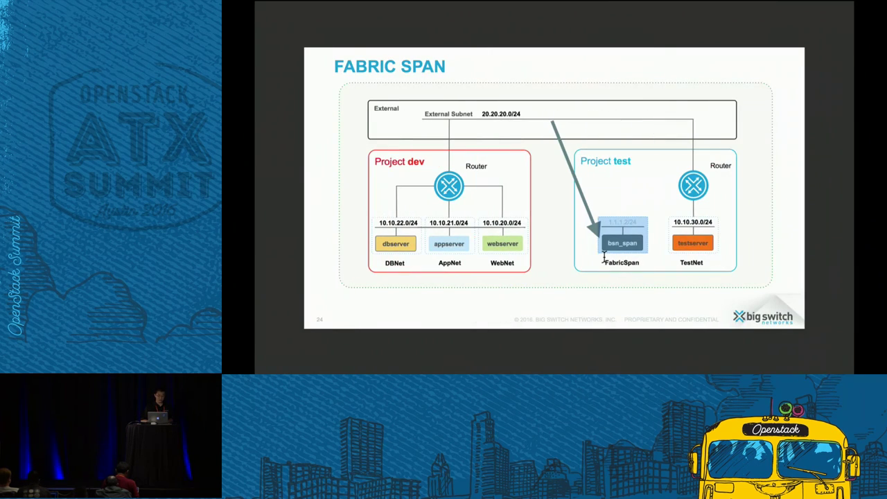
key(super+Tab)
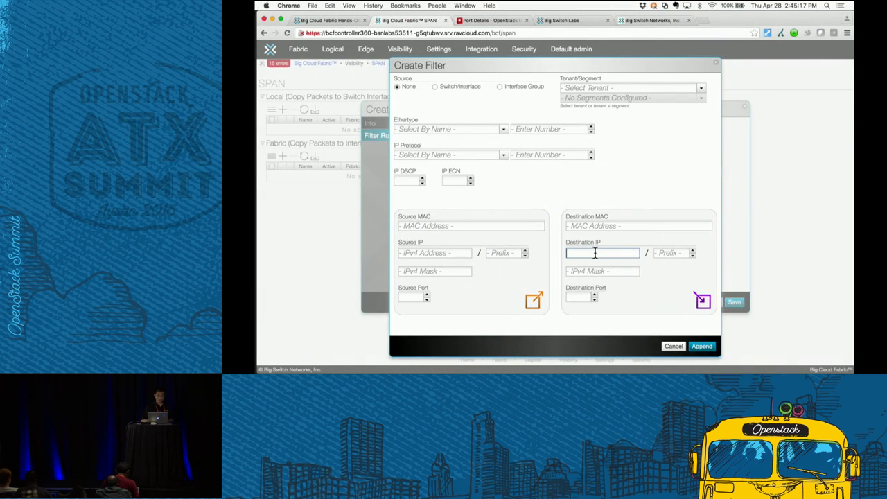
Append a filter rule for destination IP 20.20.20.0 with prefix 24 and save the bsn_span fabric session
text(20.20.20.0)
click(670, 251)
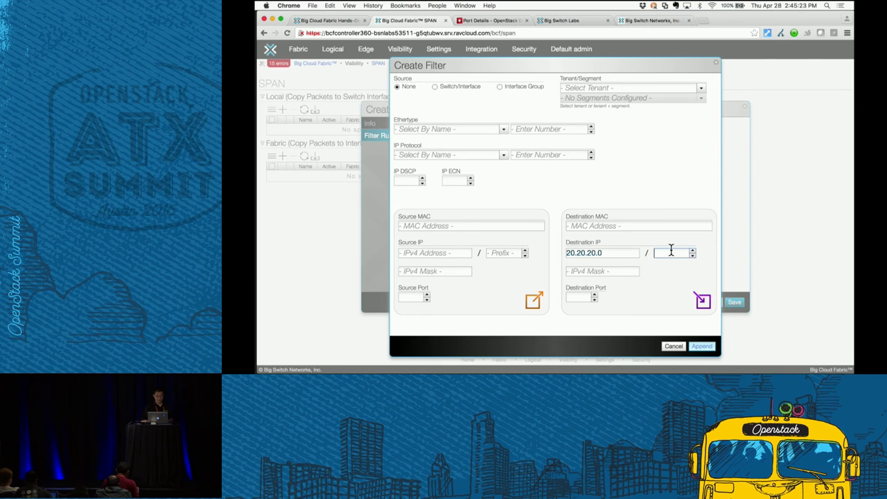
text(24)
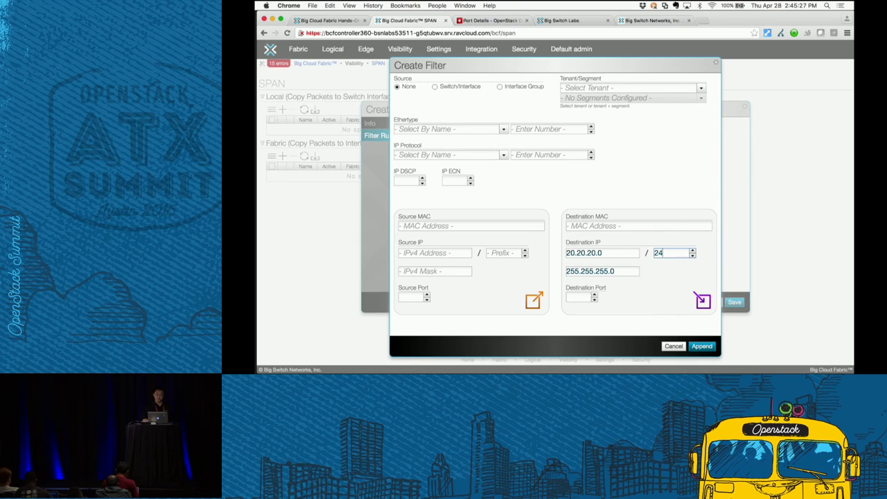
click(702, 347)
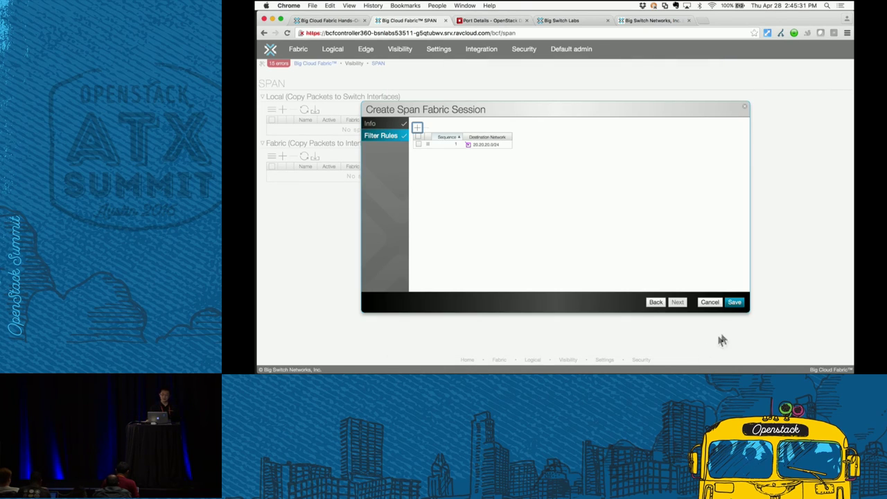
click(734, 302)
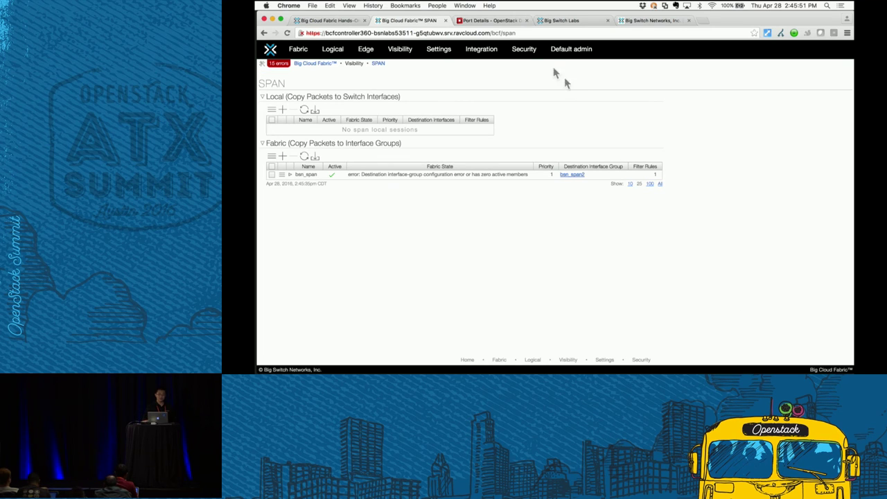
Return to the OpenStack dashboard and open the bsn_span instance's console from the project's compute instances
click(502, 22)
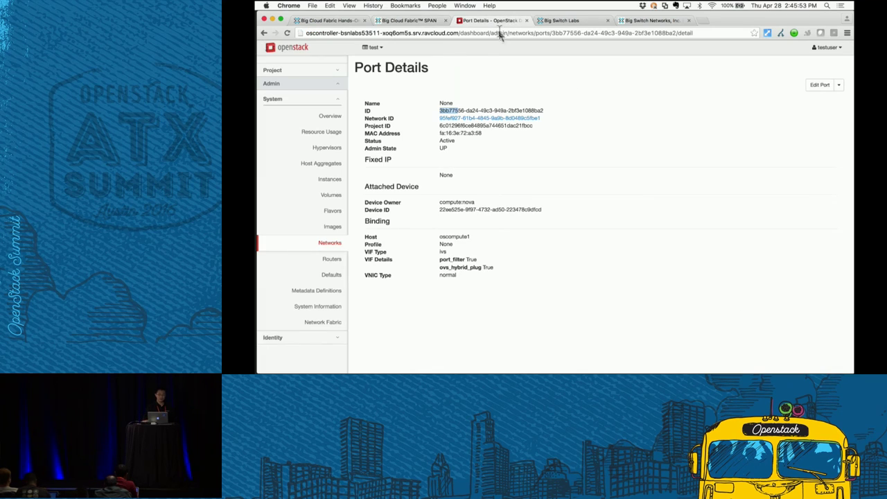
click(317, 87)
click(317, 70)
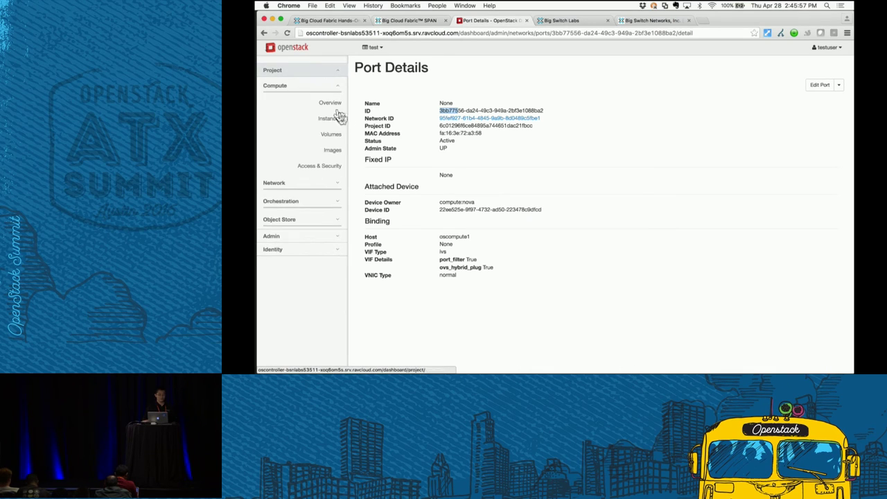
click(336, 123)
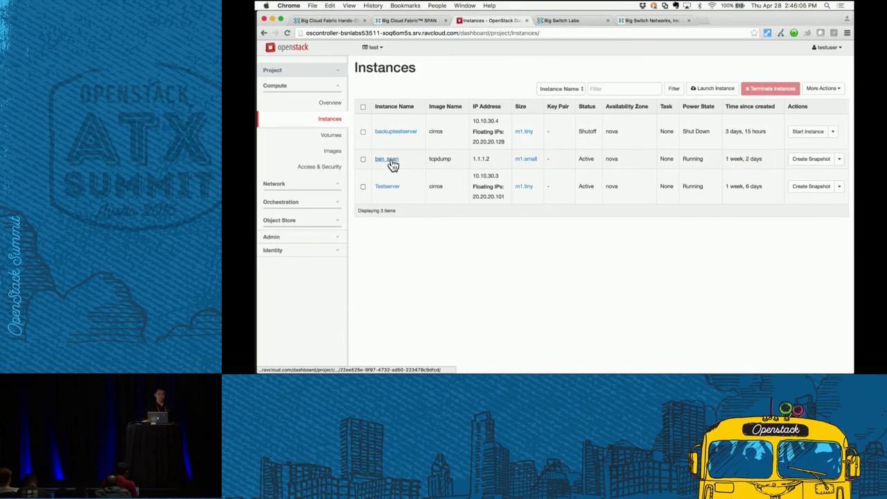
click(390, 161)
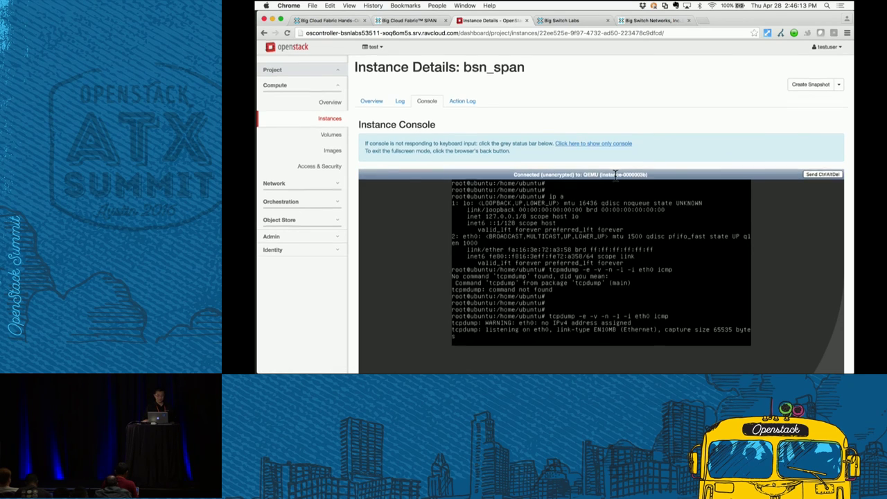
Check the running tcpdump capture in the bsn_span console for newly mirrored packets
scroll(615, 174, down, 1)
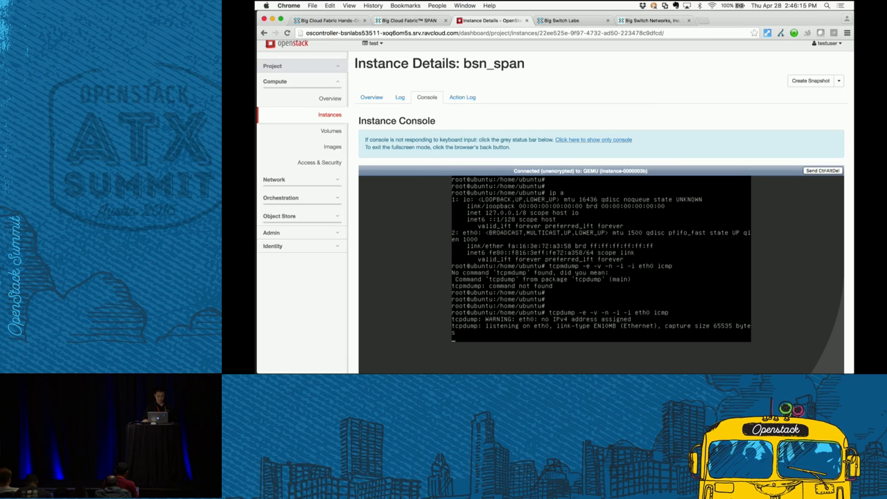
key(Return)
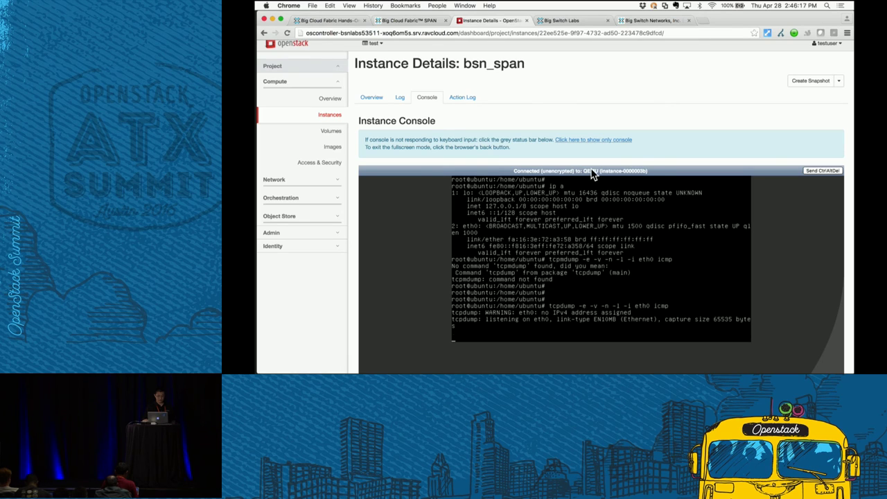
key(Return)
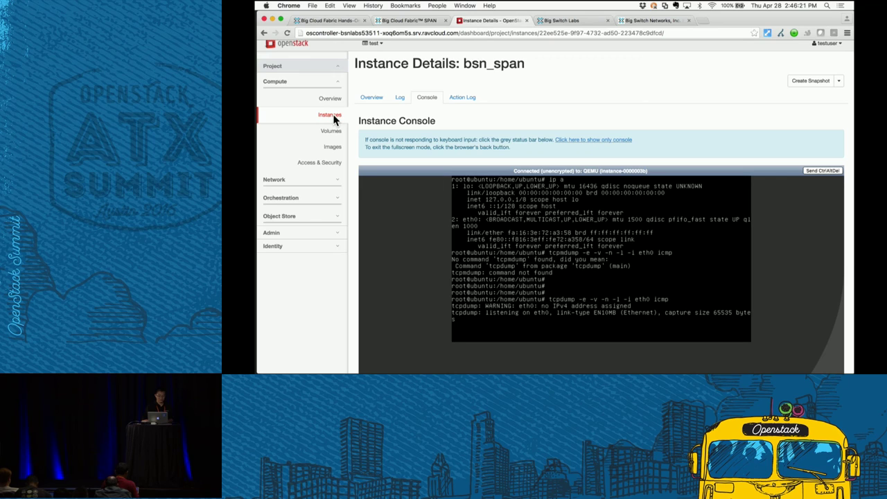
key(Return)
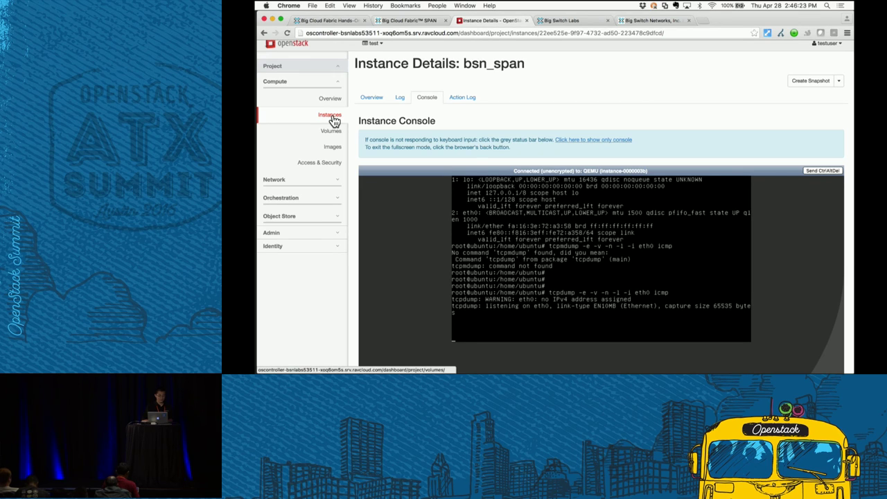
Open the Testserver instance's console and stop its running ping
click(332, 119)
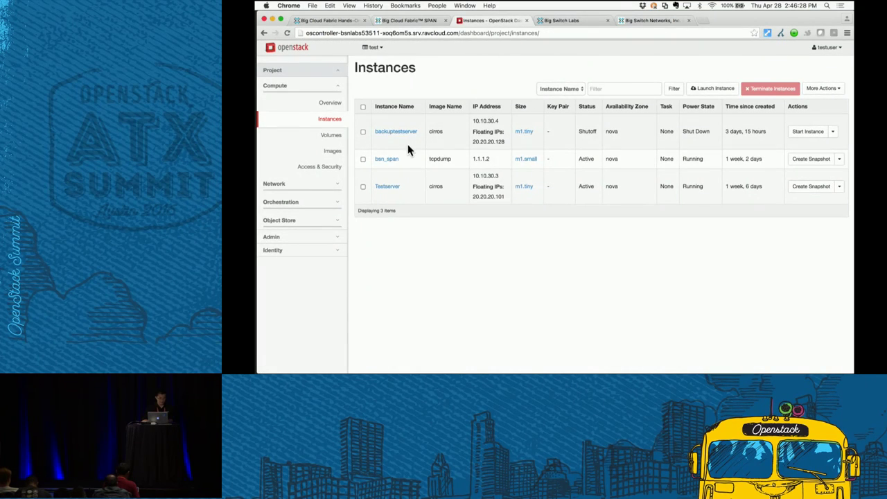
click(395, 192)
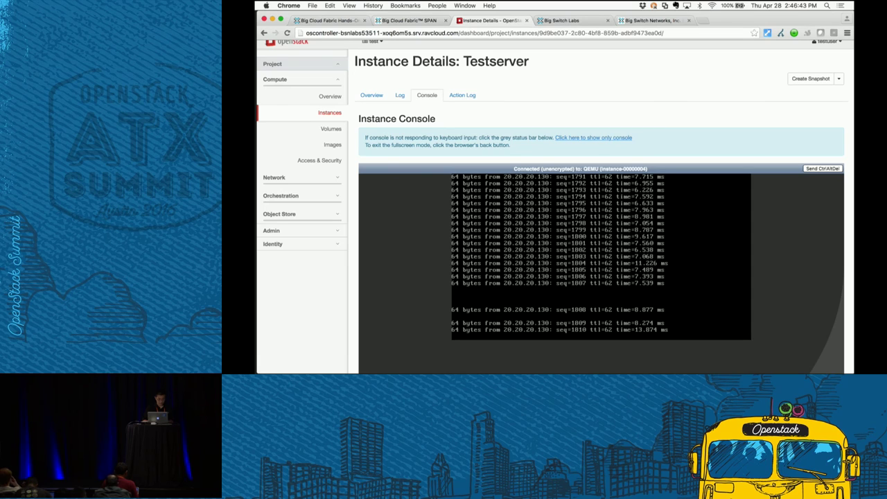
key(ctrl+c)
key(Return)
key(Return)
key(Return)
key(Return)
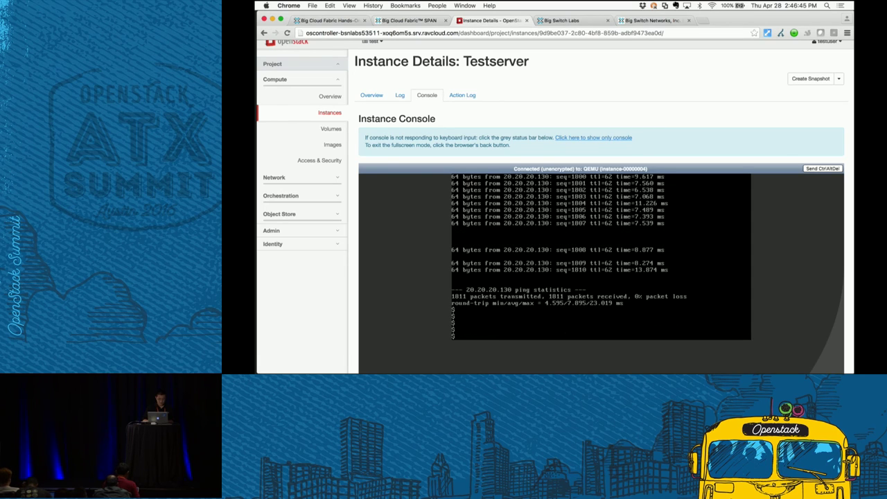
Add blank prompt lines in the Testserver console and restart the ping to 20.20.20.130
key(Return)
key(Return)
key(Return)
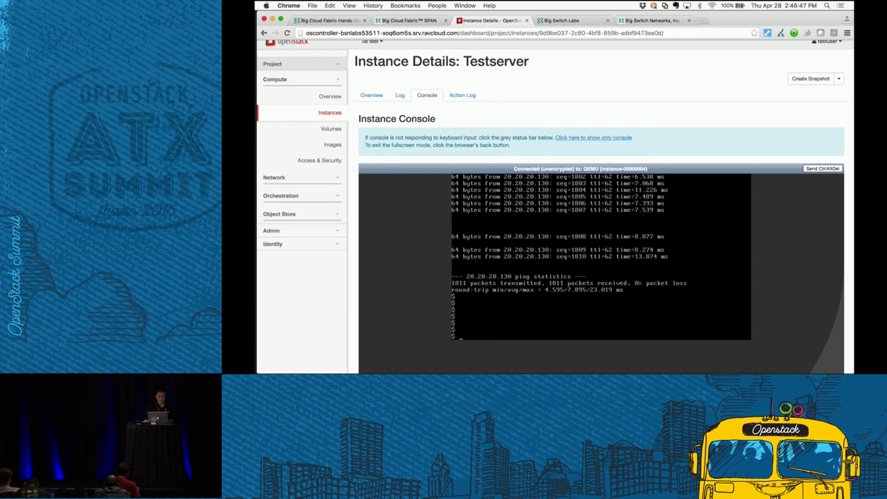
key(Return)
key(Return)
key(Up)
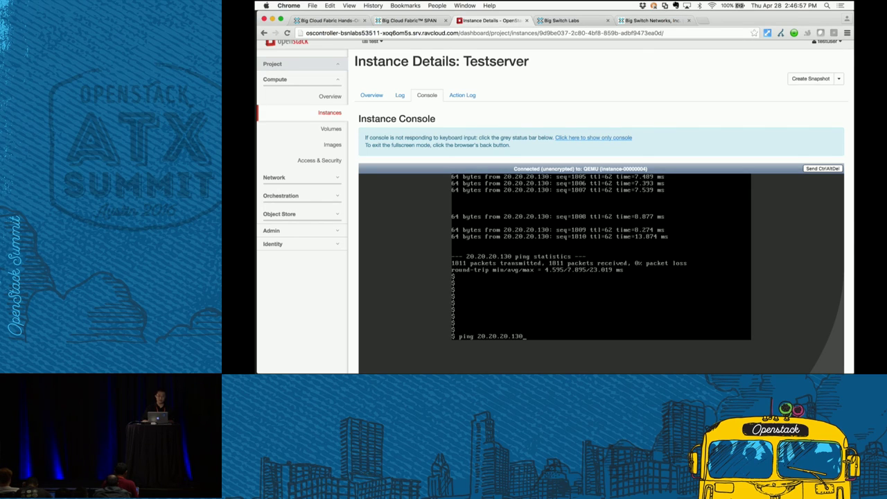
key(Return)
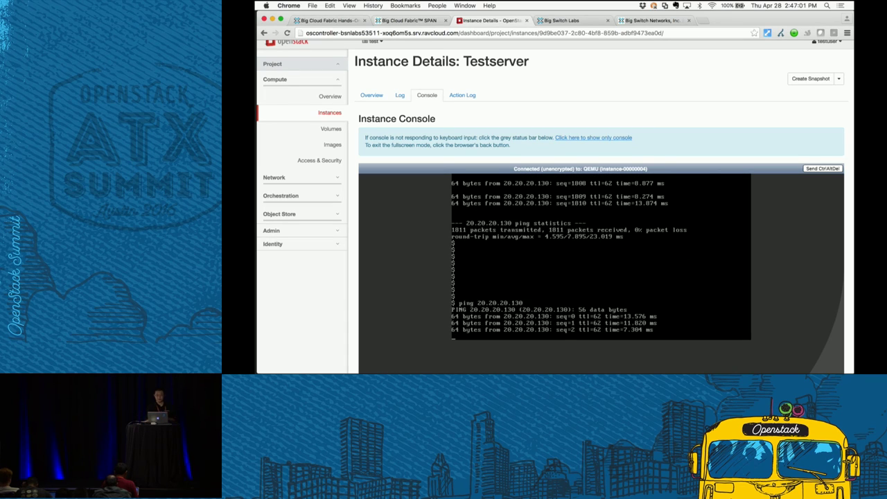
Go back to the bsn_span instance's console and restart the capture with tcpdump -e -v -n -l -i eth0 icmp
click(329, 115)
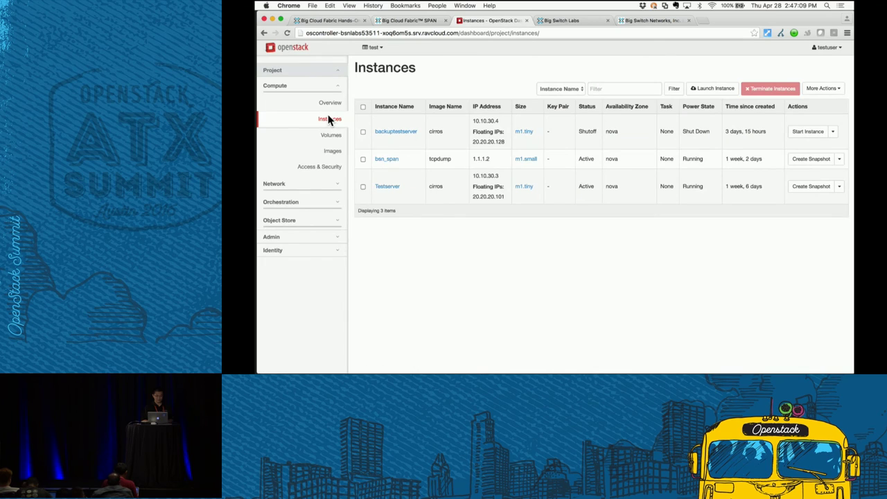
click(388, 160)
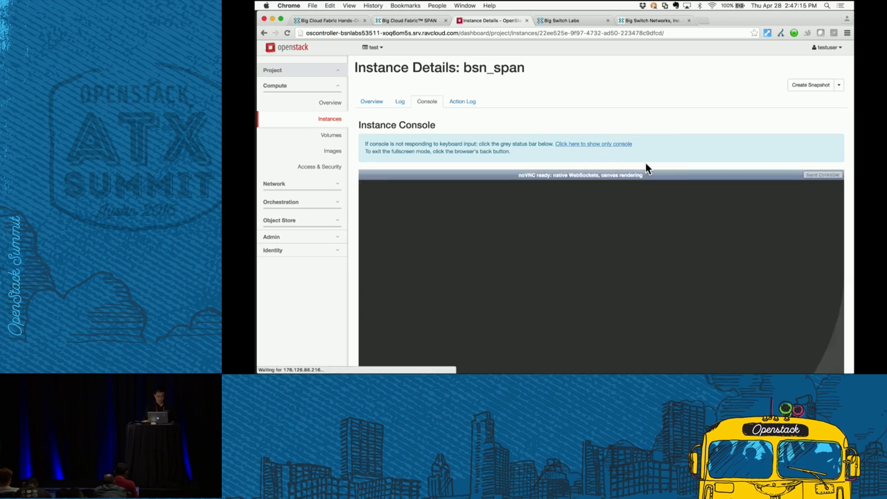
click(604, 173)
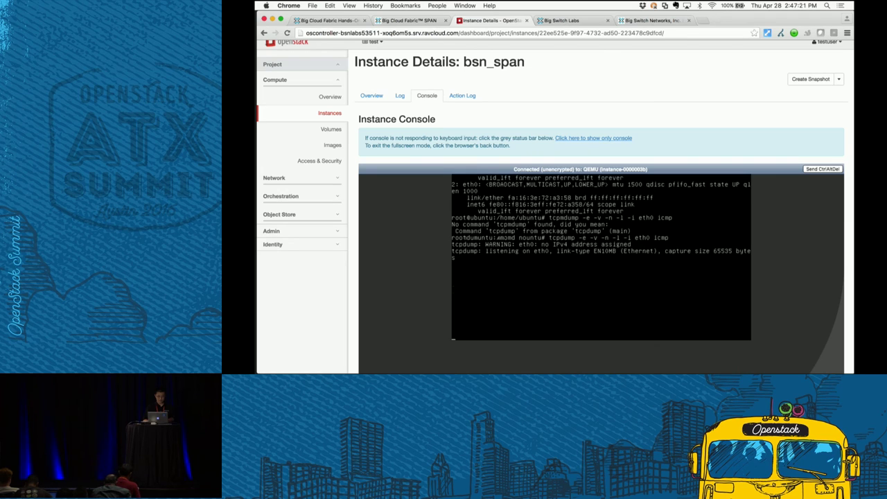
key(ctrl+c)
key(Up)
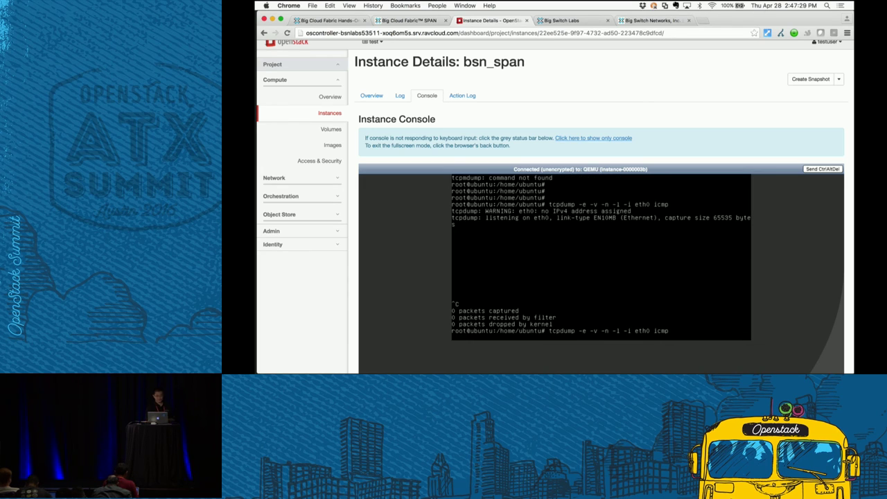
key(Return)
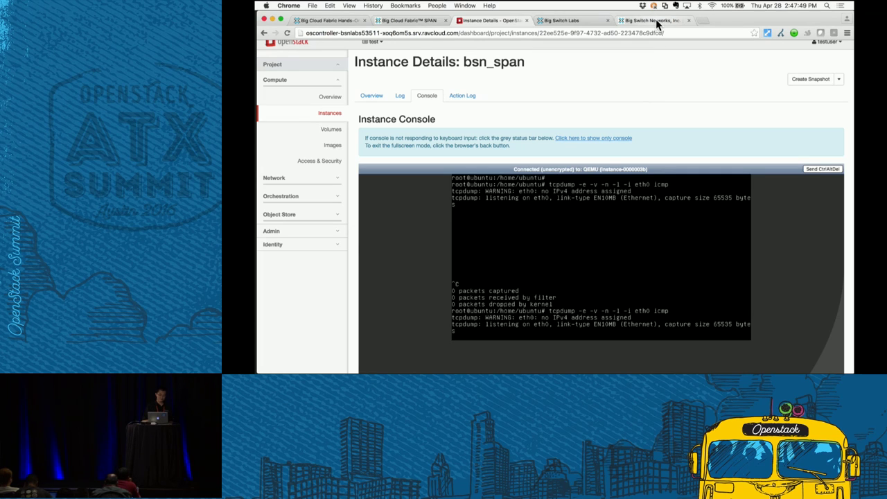
key(Return)
key(Return)
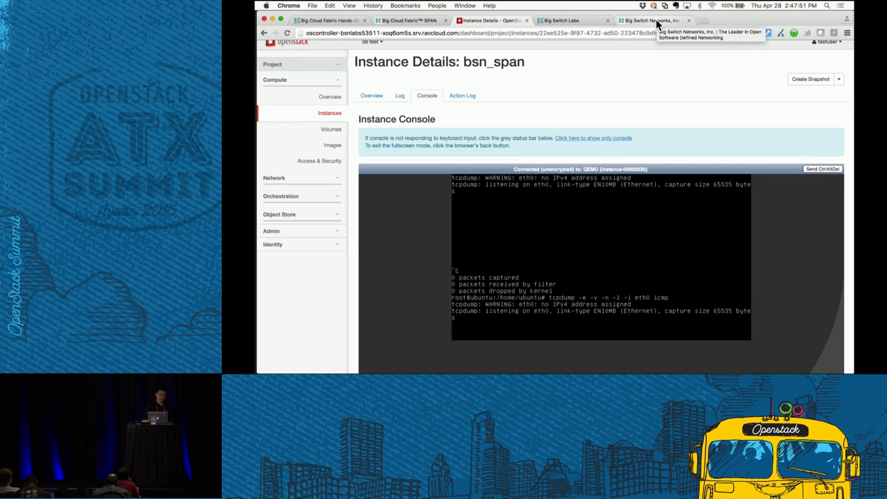
key(Return)
Return to the Big Cloud Fabric SPAN page and follow the bsn_span session's destination interface group to the interface groups list
click(657, 21)
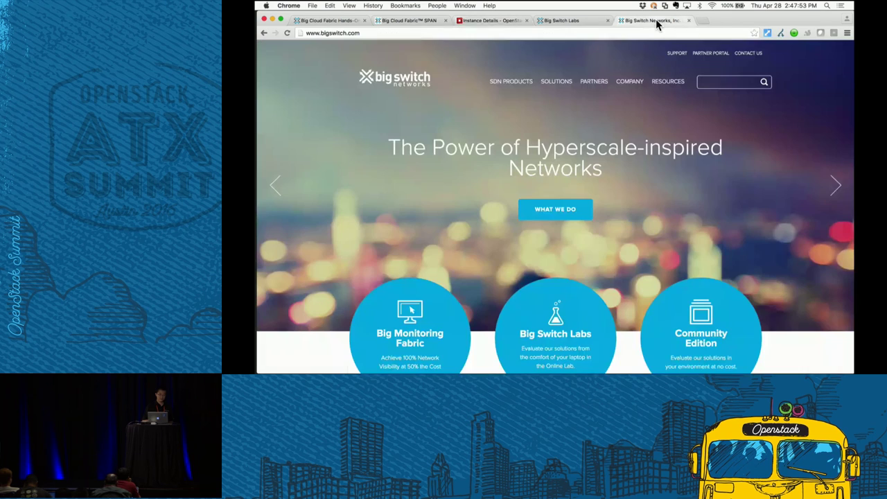
click(407, 23)
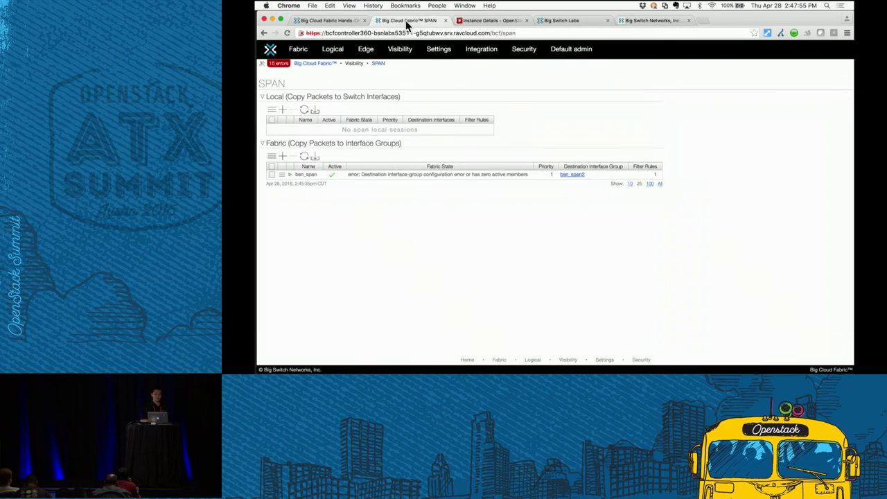
click(400, 49)
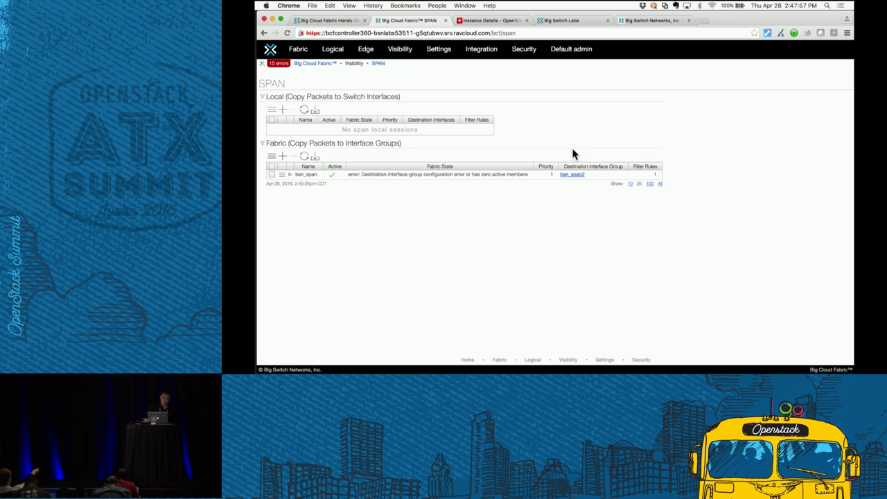
click(573, 176)
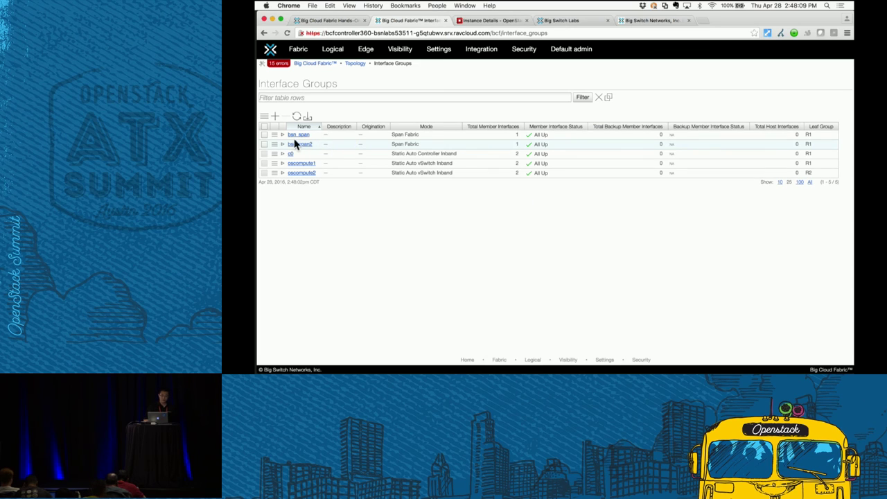
Delete the bsn_span interface group and open the bsn_span2 group
click(264, 135)
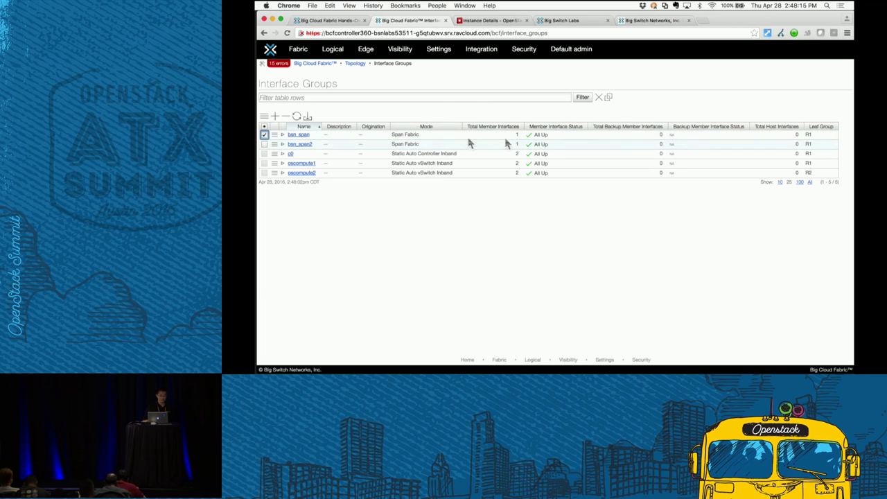
click(285, 116)
click(634, 246)
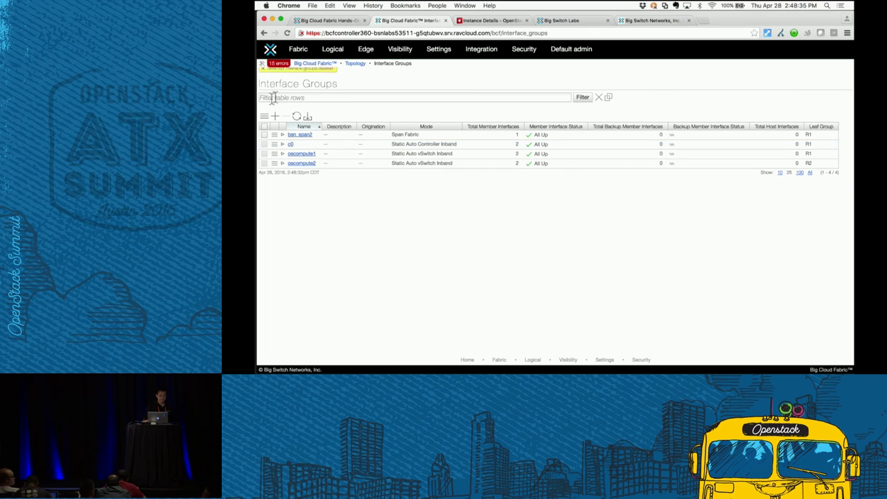
click(299, 134)
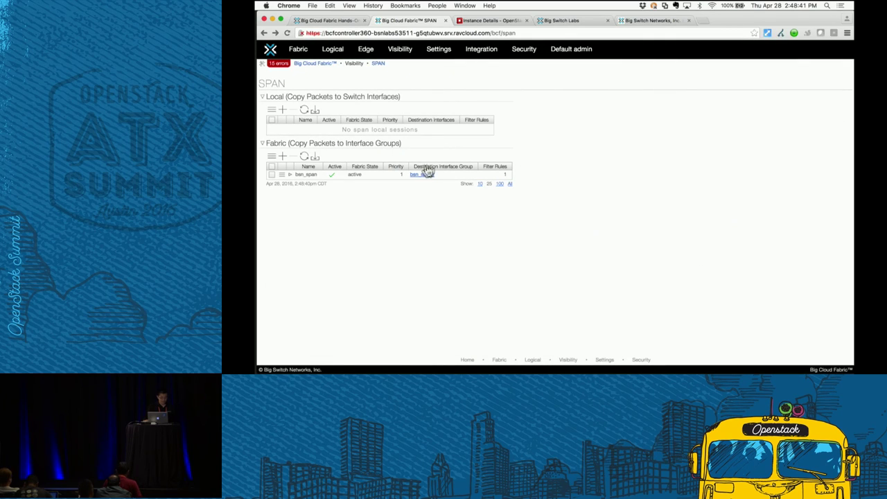
Edit the bsn_span fabric session on the SPAN page, choose bsn_span2 as destination interface group and proceed to its filter rules
click(282, 176)
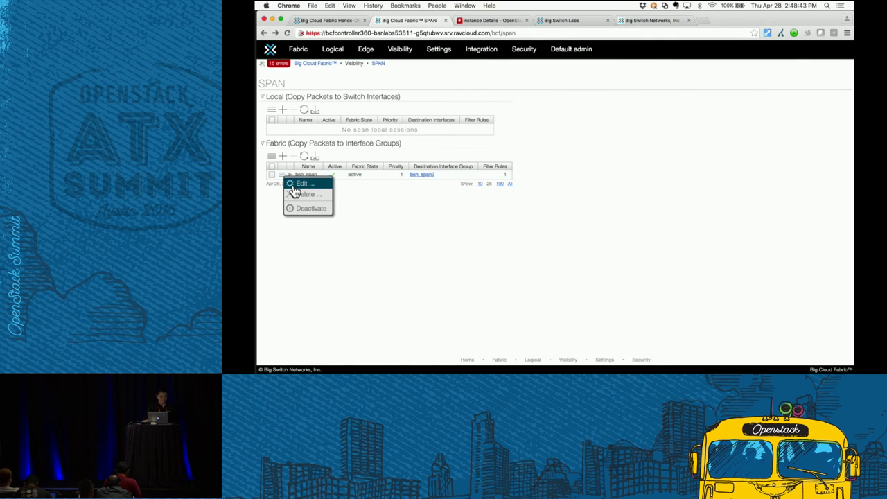
click(292, 187)
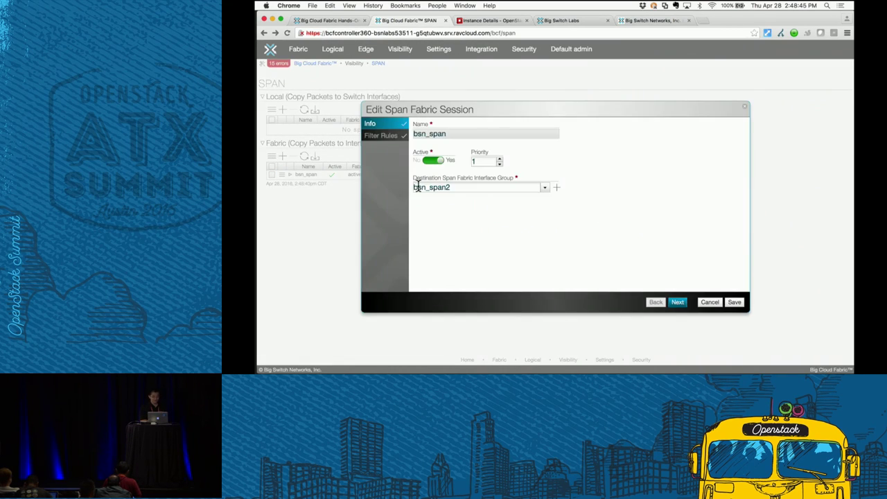
click(545, 190)
click(490, 200)
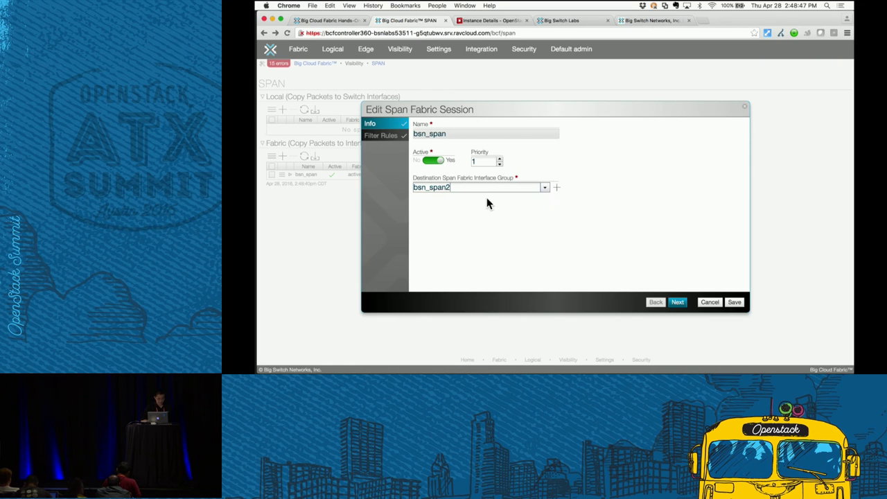
click(676, 302)
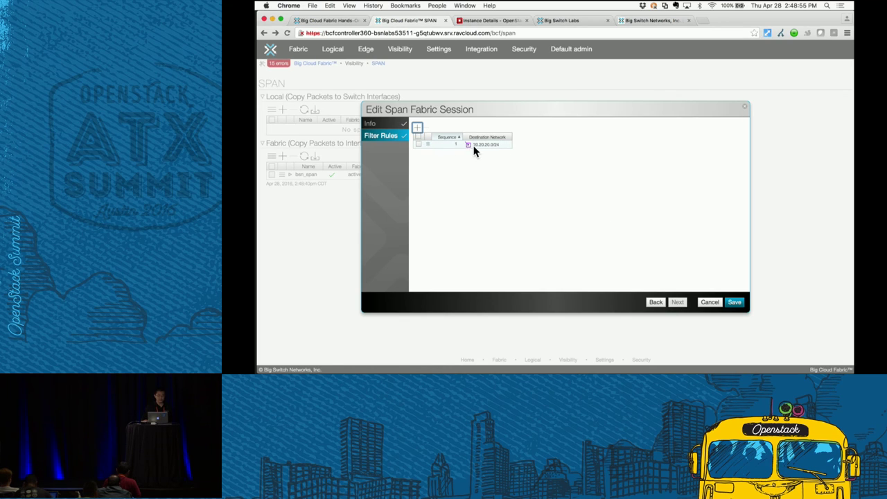
Set the IP protocol number of the 20.20.20.0/24 filter rule to 242 and save the span session
click(427, 144)
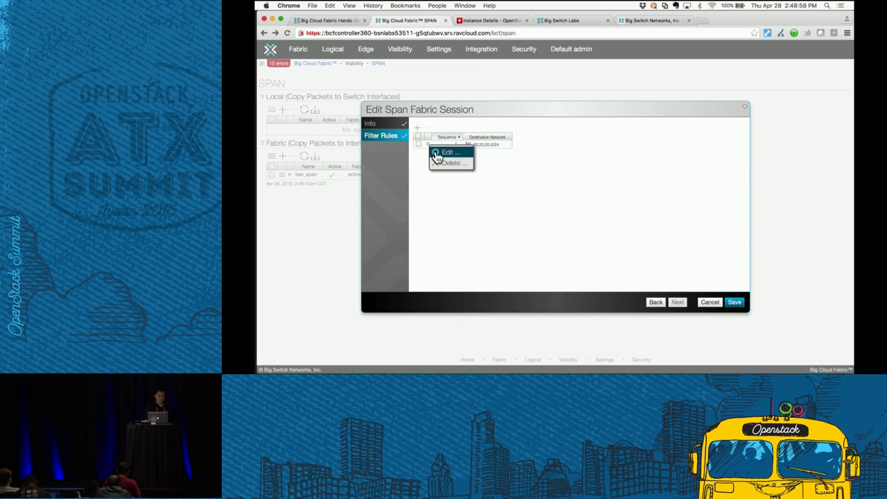
click(446, 153)
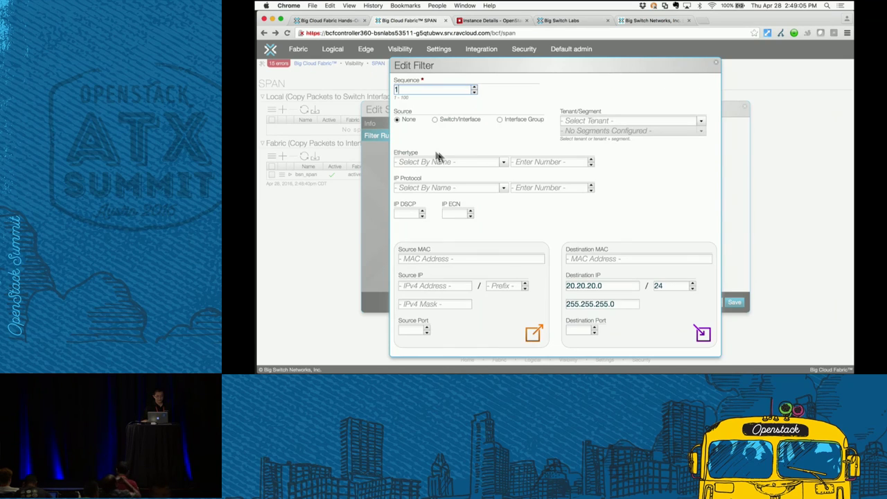
scroll(577, 178, down, 1)
click(580, 174)
text(243)
key(BackSpace)
text(1)
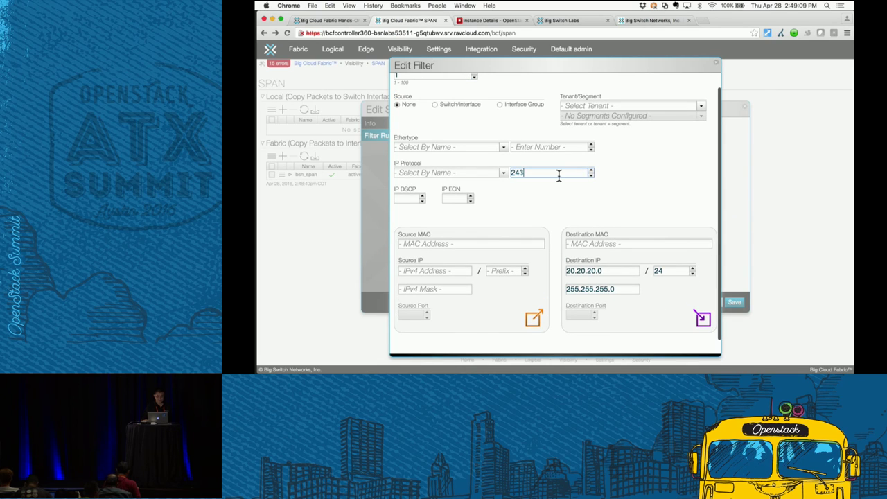
key(Down)
key(Down)
key(Down)
key(Down)
key(Up)
key(Up)
key(Up)
key(Up)
key(Up)
scroll(649, 207, down, 1)
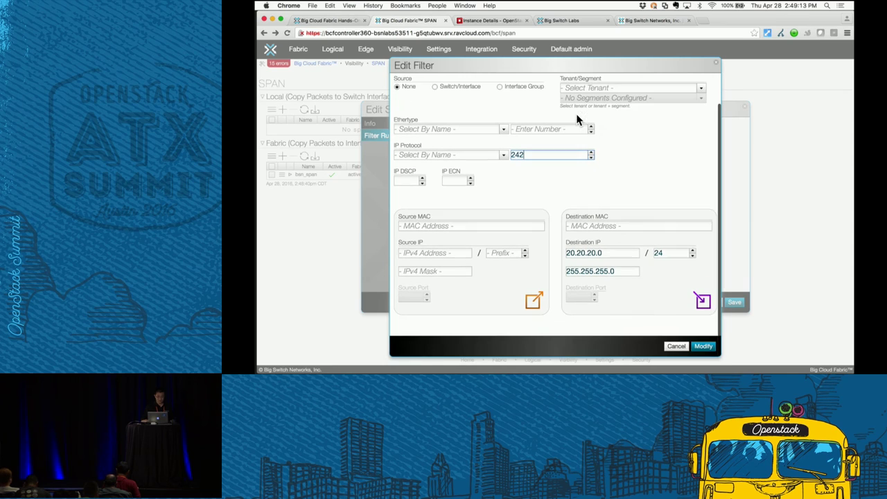
click(704, 346)
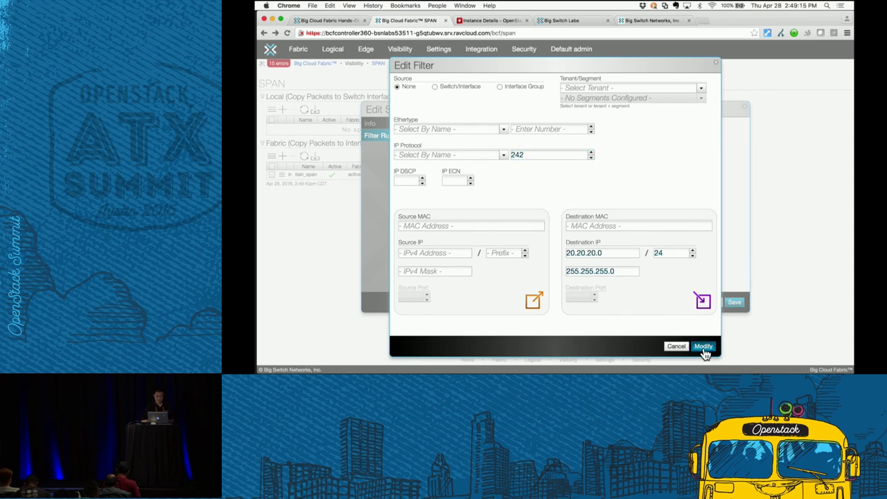
click(736, 305)
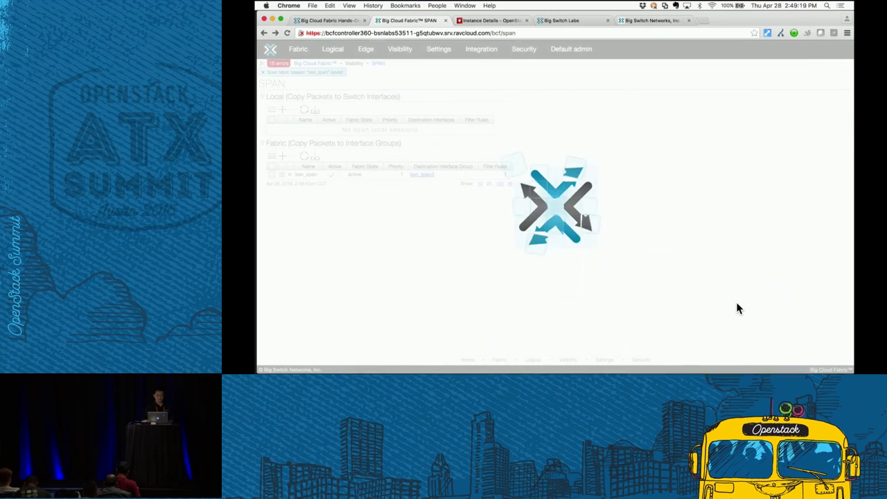
Return to the bsn_span instance's console and stop the tcpdump capture
click(501, 22)
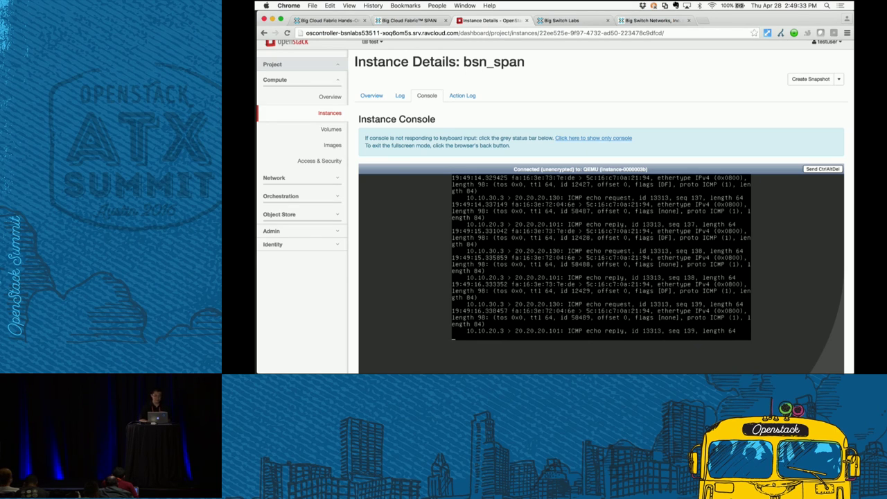
key(ctrl+c)
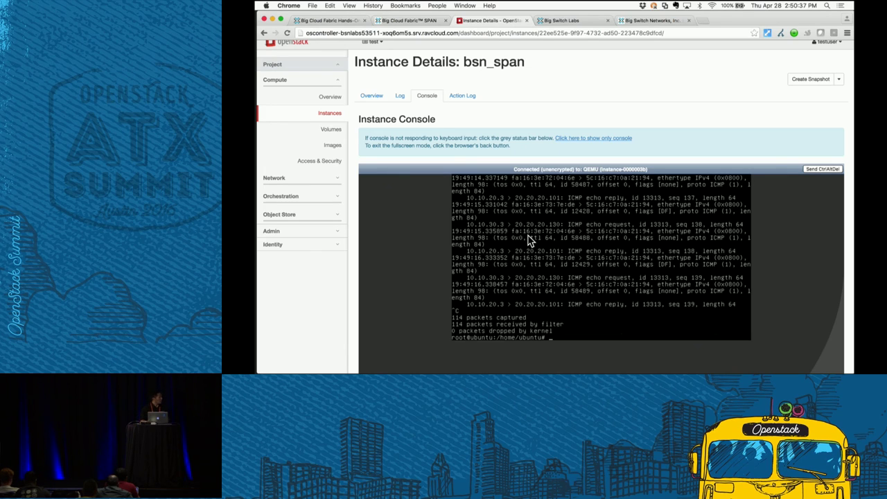
Switch from the browser to the presentation PDF showing the Fabric Span slide
key(super+Tab)
key(super+Tab)
key(super+Tab)
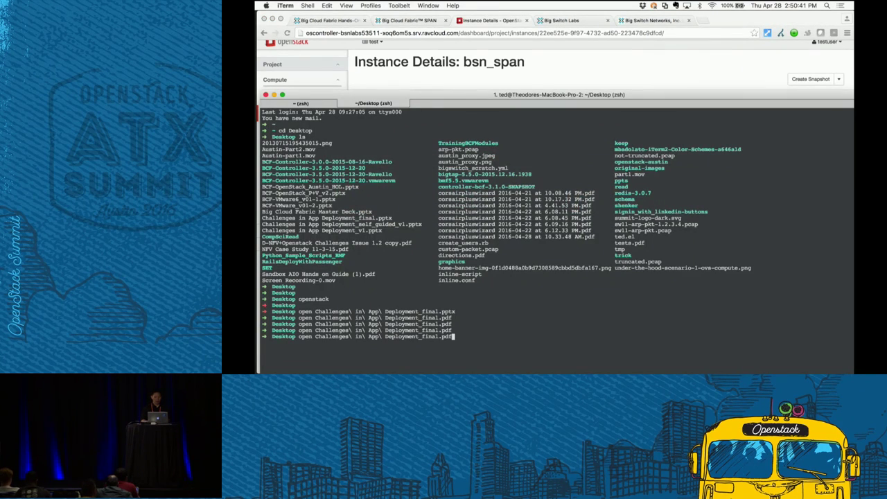
key(super+Tab)
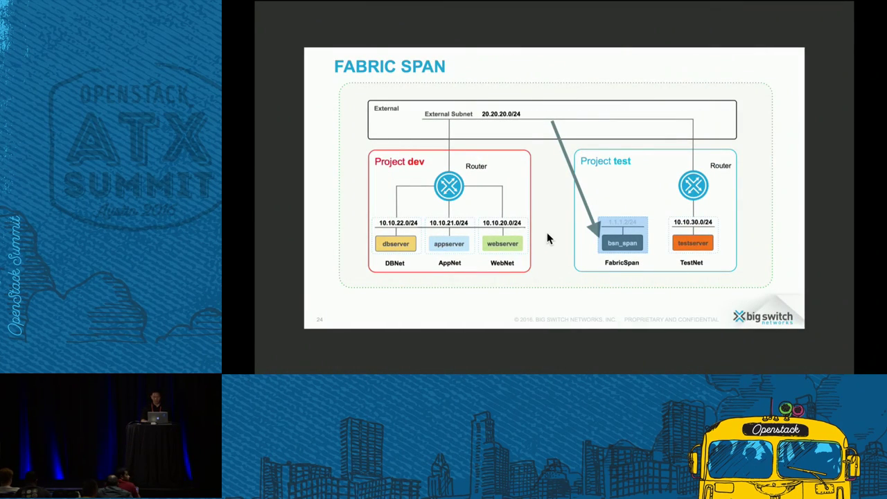
Move ahead through the presentation to the Summary slide on page 33
key(Right)
key(Right)
key(Right)
key(Right)
key(Right)
key(Right)
key(Right)
key(Right)
key(Right)
key(Right)
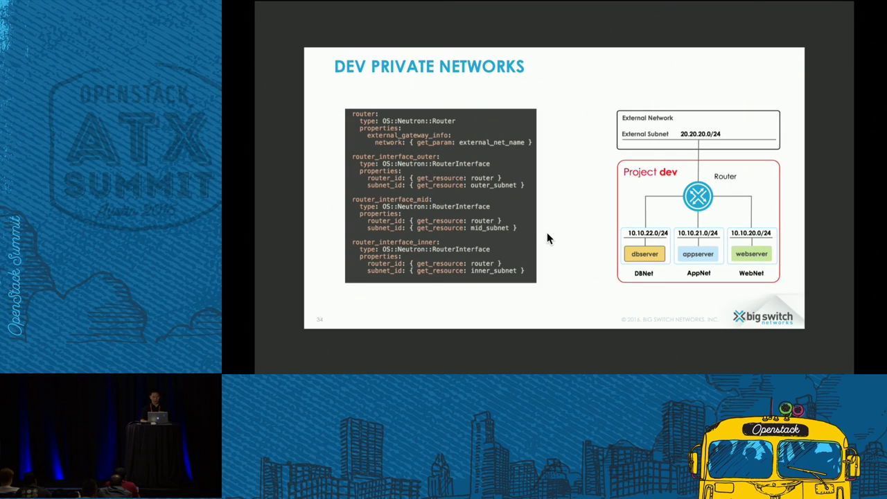
key(Left)
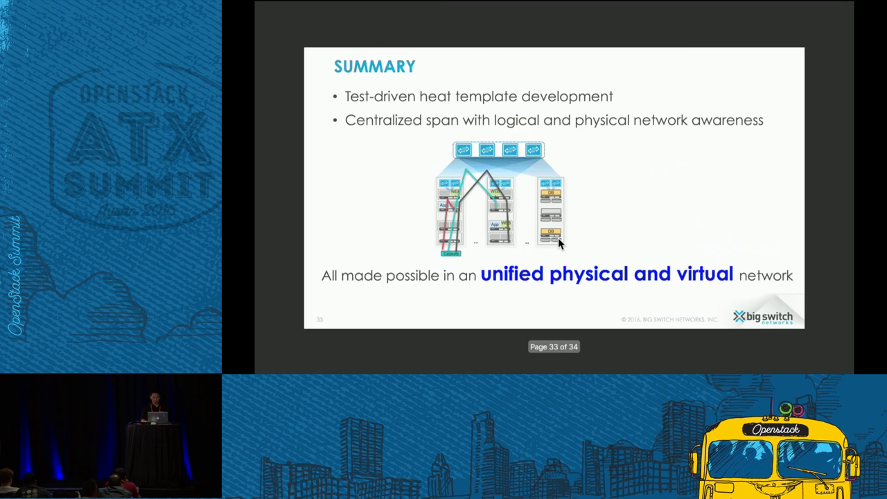
key(Right)
key(Left)
key(Right)
key(Left)
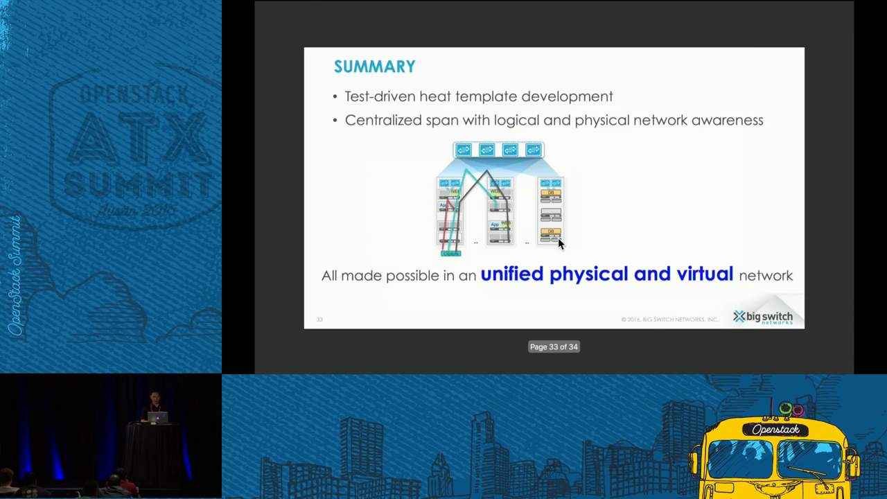